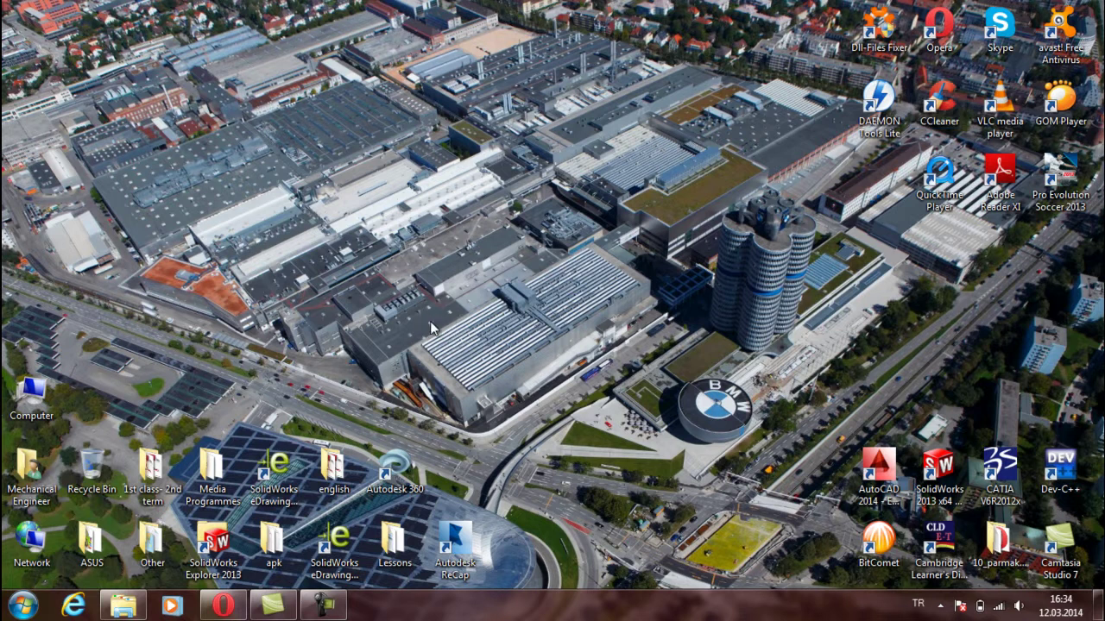
# - Switch to Opera and open the Türkçe Altyazı subtitle site from the Speed Dial page
pyautogui.click(223, 605)
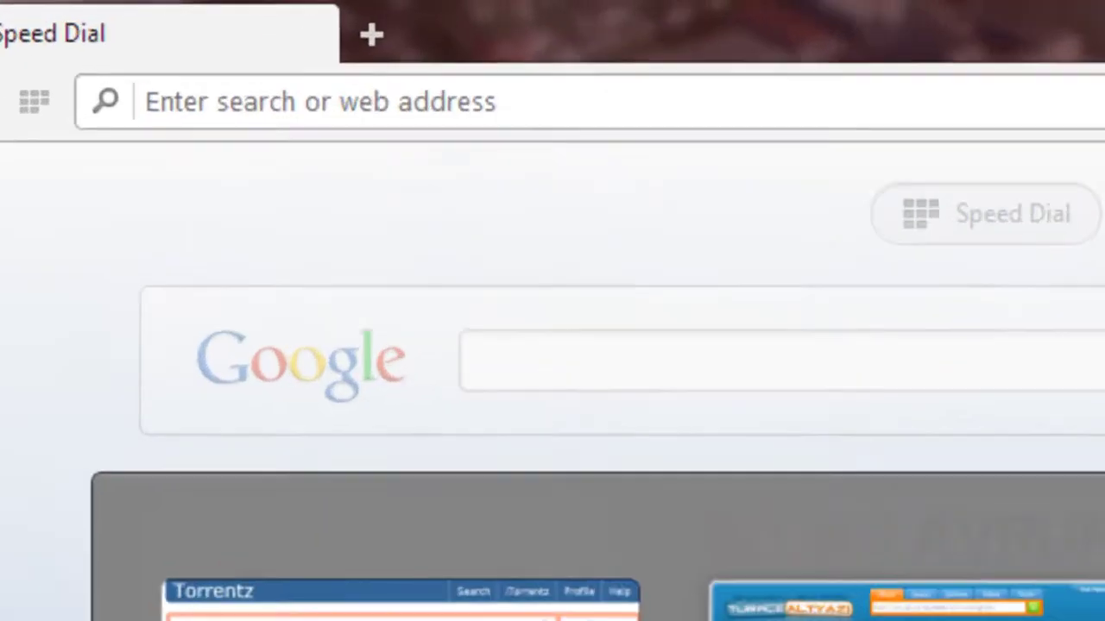
pyautogui.click(453, 323)
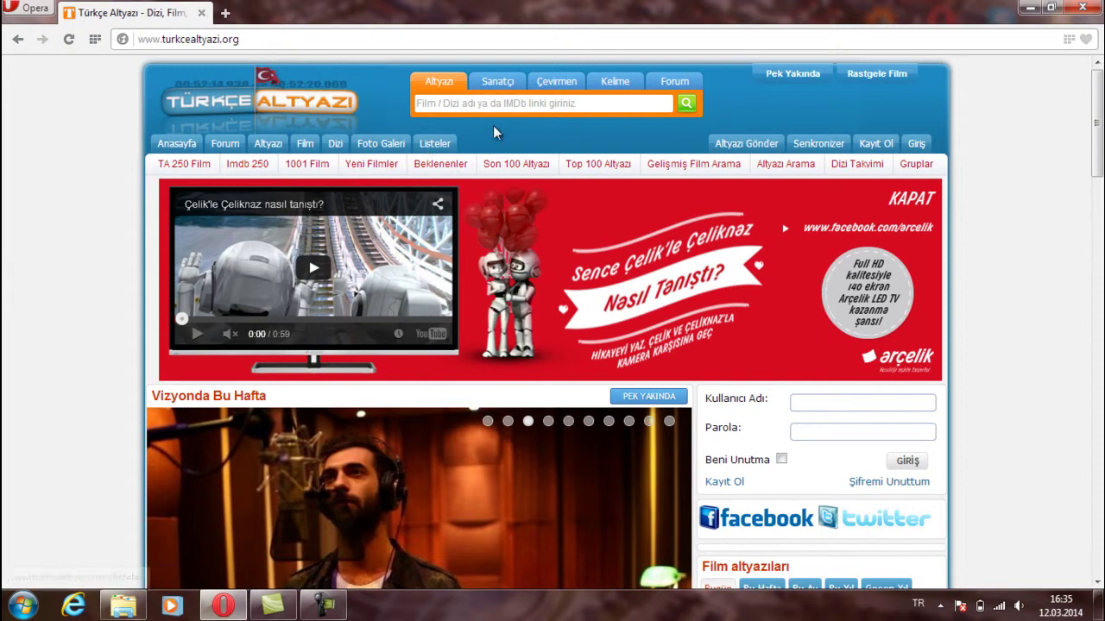
# - Switch to Windows Explorer and open the "Enemy of the State (1998)" folder inside New Movies
pyautogui.click(138, 609)
pyautogui.moveTo(650, 205); pyautogui.dragTo(660, 259)
pyautogui.click(371, 275)
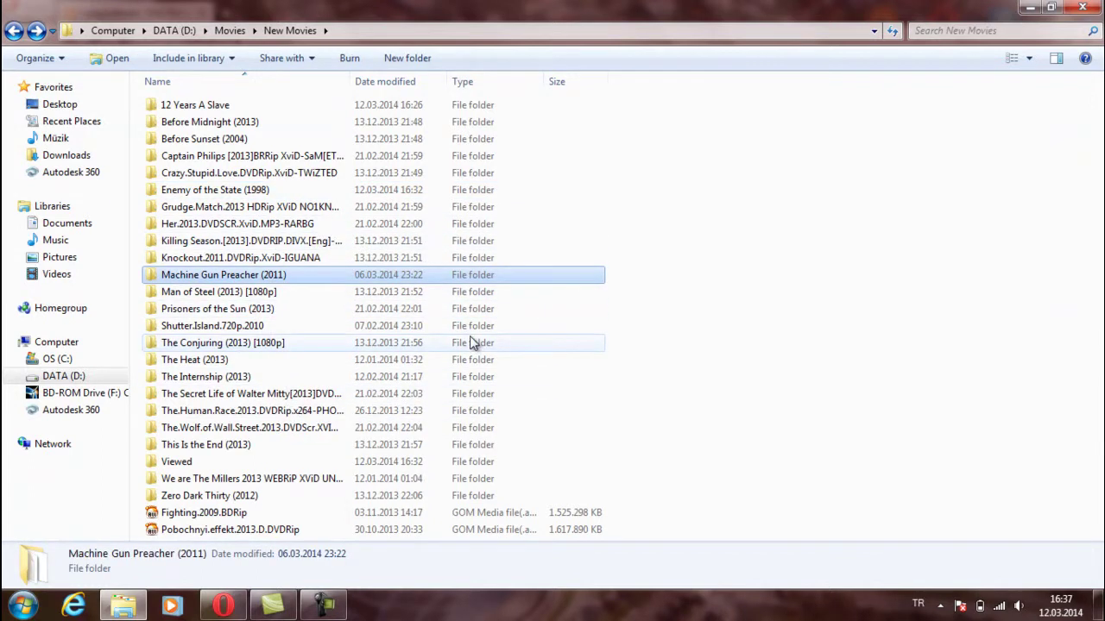
pyautogui.click(216, 360)
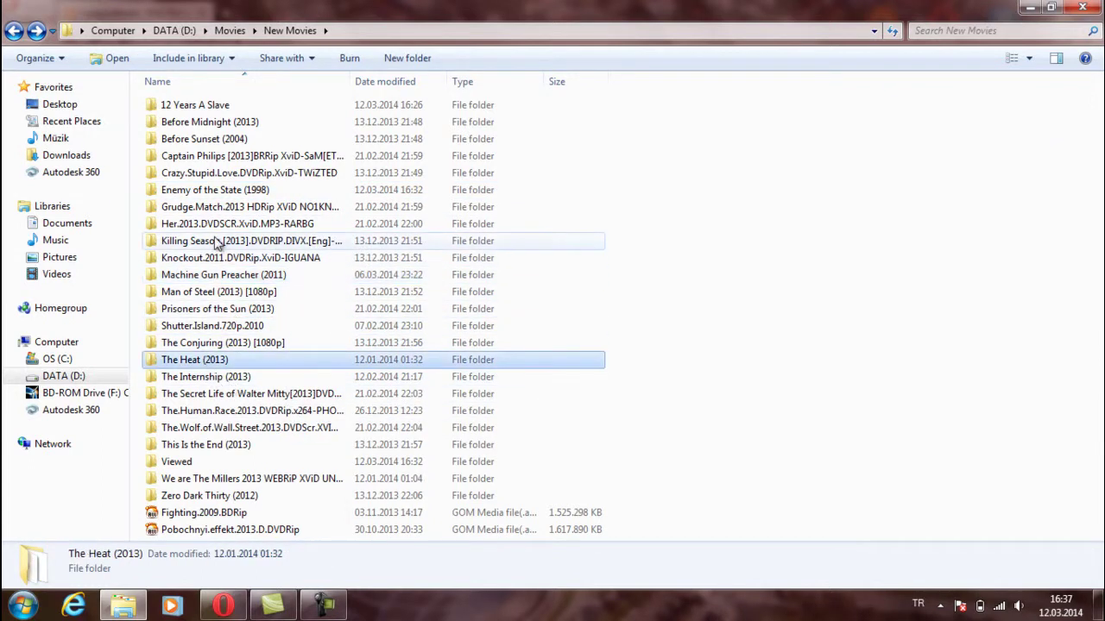
pyautogui.click(211, 241)
pyautogui.doubleClick(222, 194)
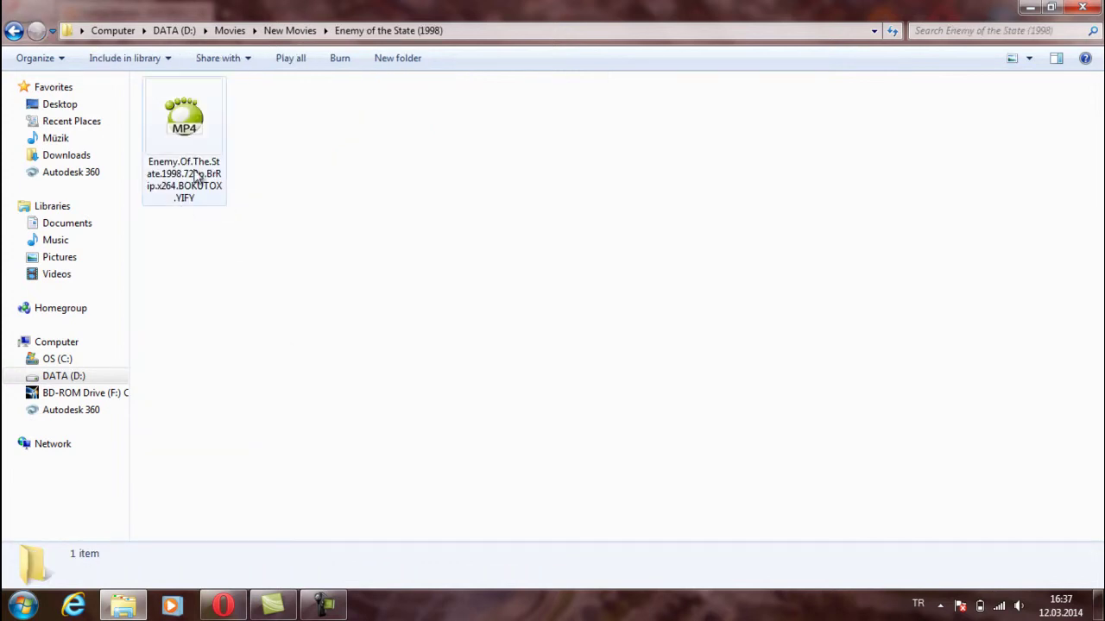
# - Play the Enemy of the State MP4 in GOM Player, check a scene at about 16:42 for subtitles, and close the player
pyautogui.click(198, 164)
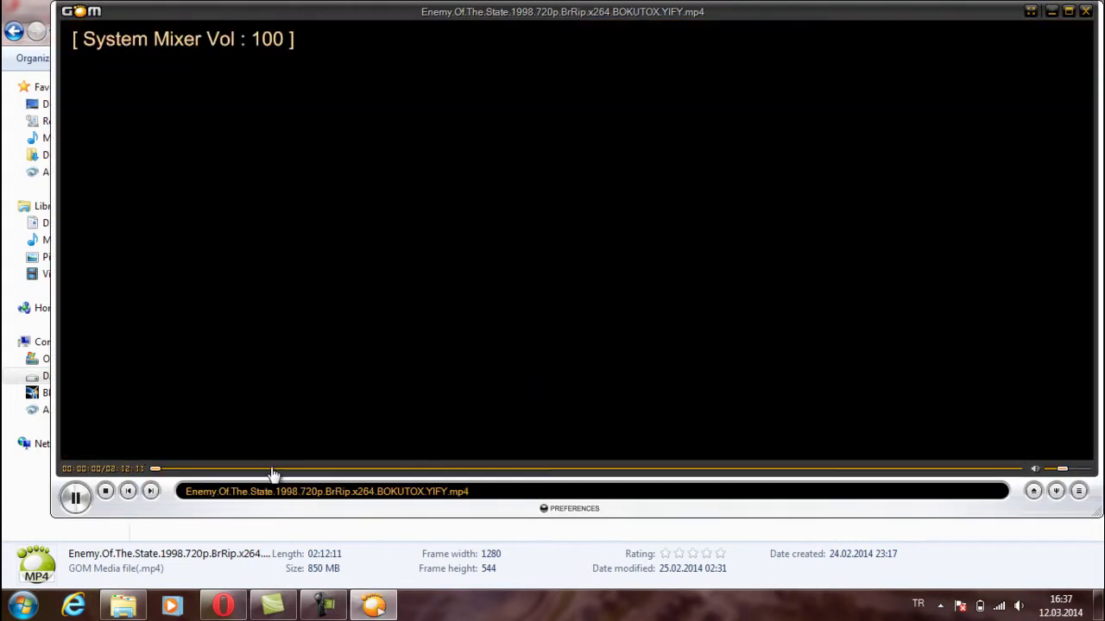
pyautogui.click(266, 472)
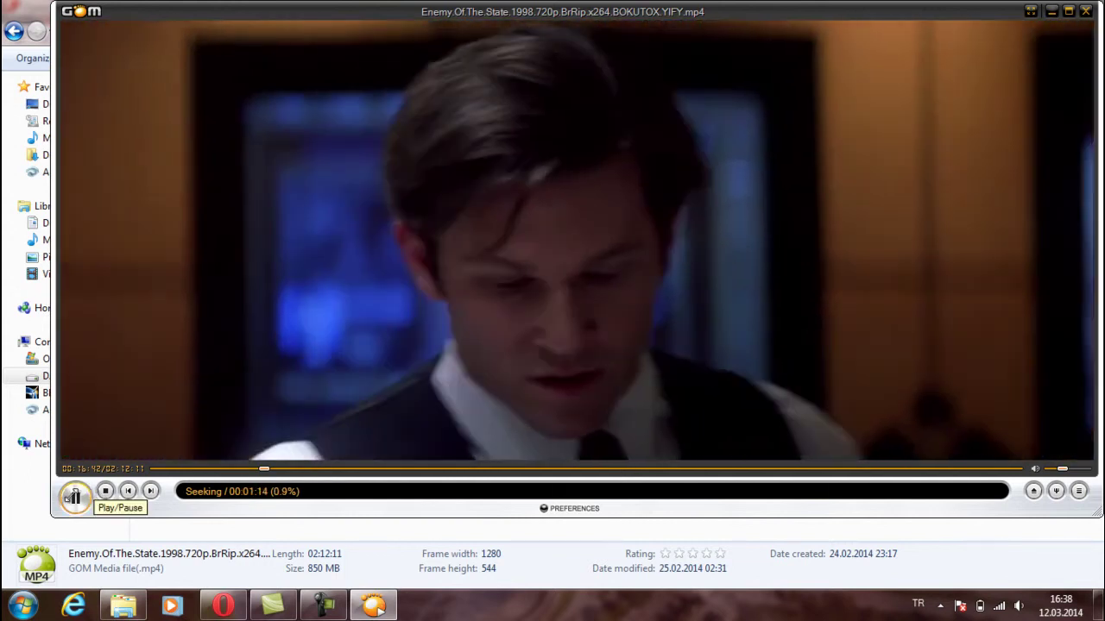
pyautogui.click(75, 497)
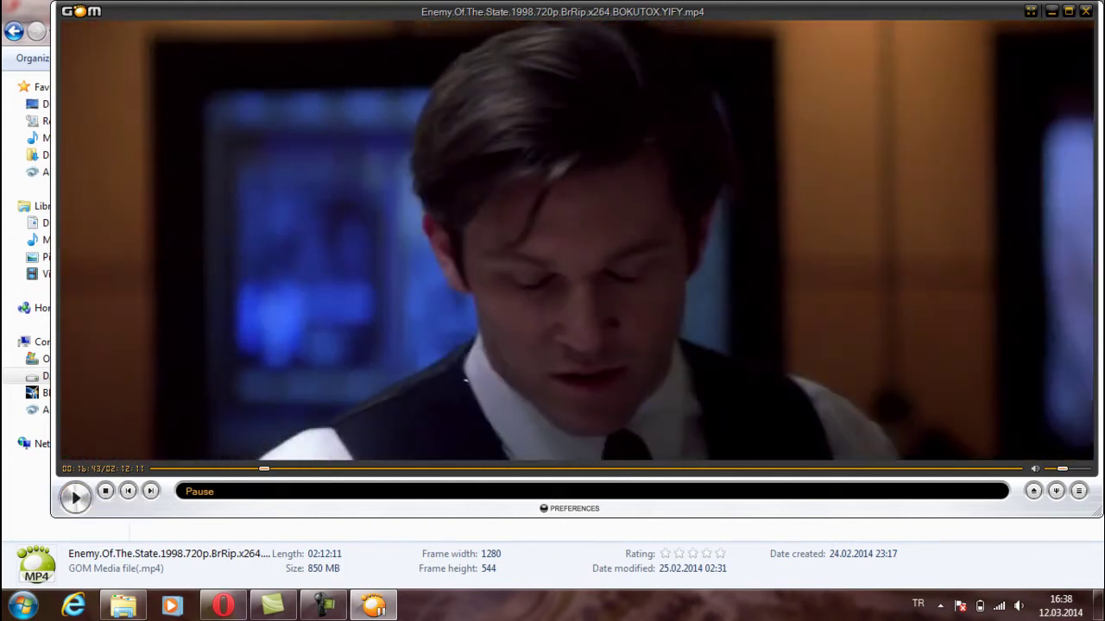
pyautogui.click(1085, 11)
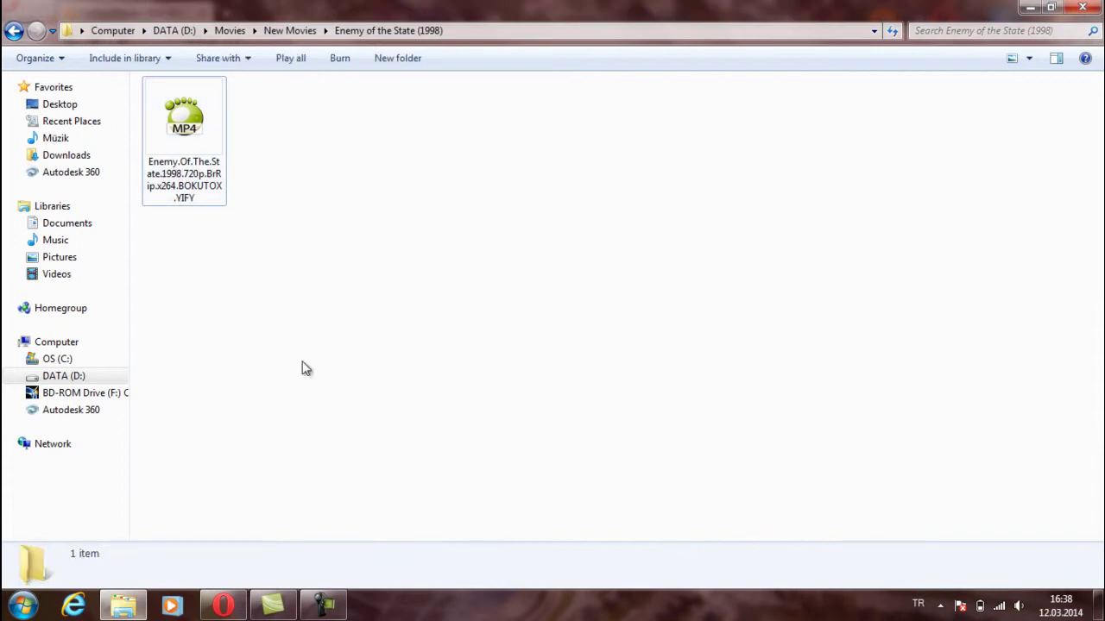
# - Switch to Opera, search the subtitle site for "enemy of the state" and open the 1998 film's page
pyautogui.click(237, 597)
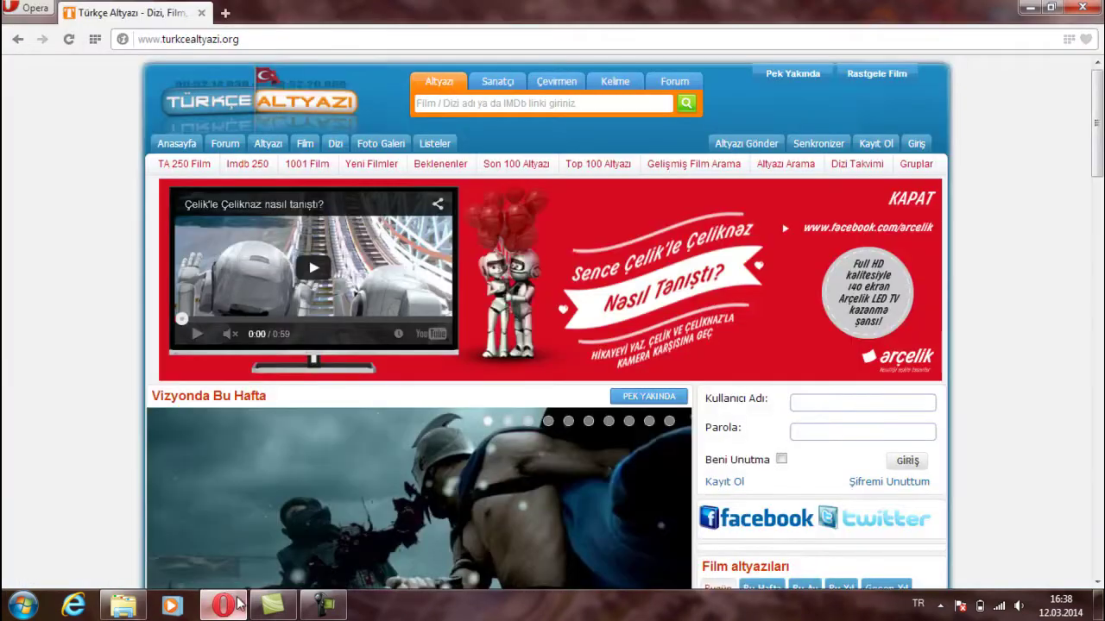
pyautogui.click(438, 102)
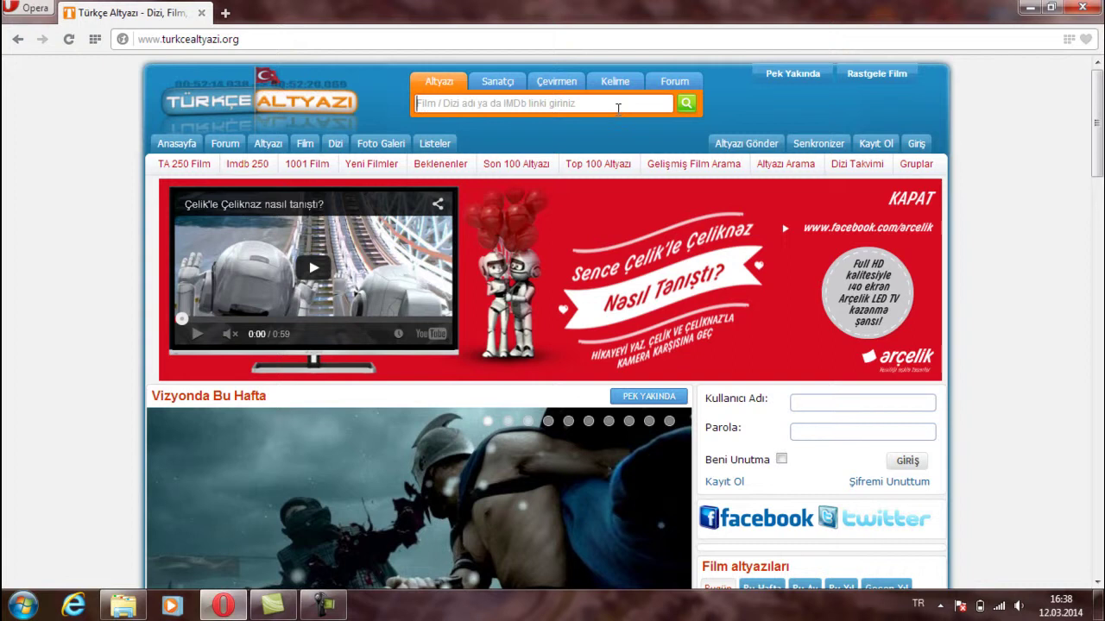
pyautogui.write('enemy of the state')
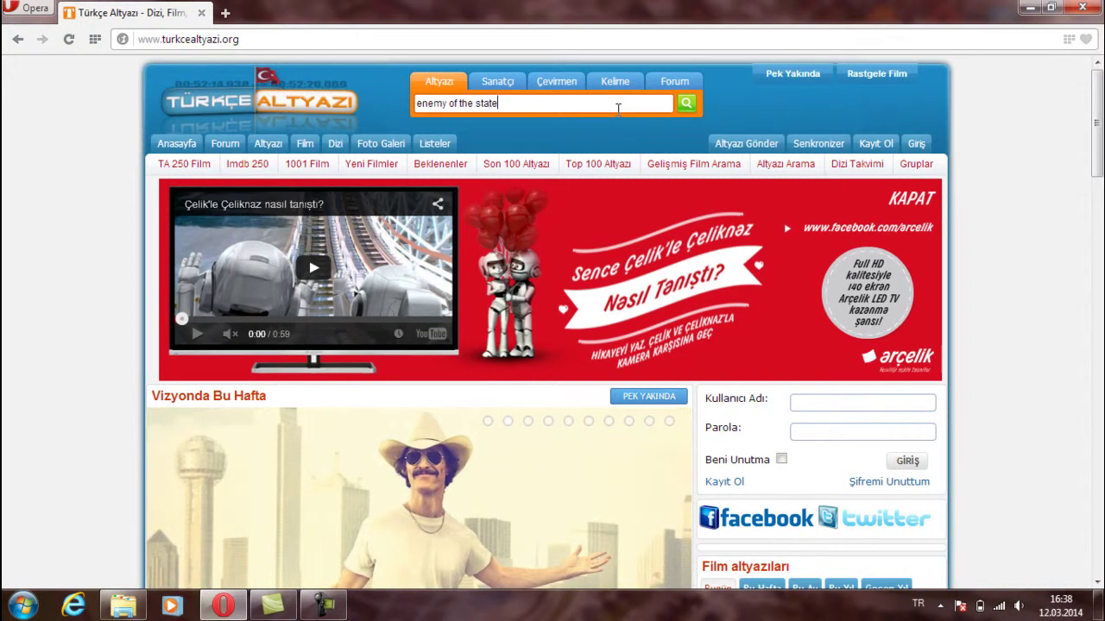
pyautogui.press('Return')
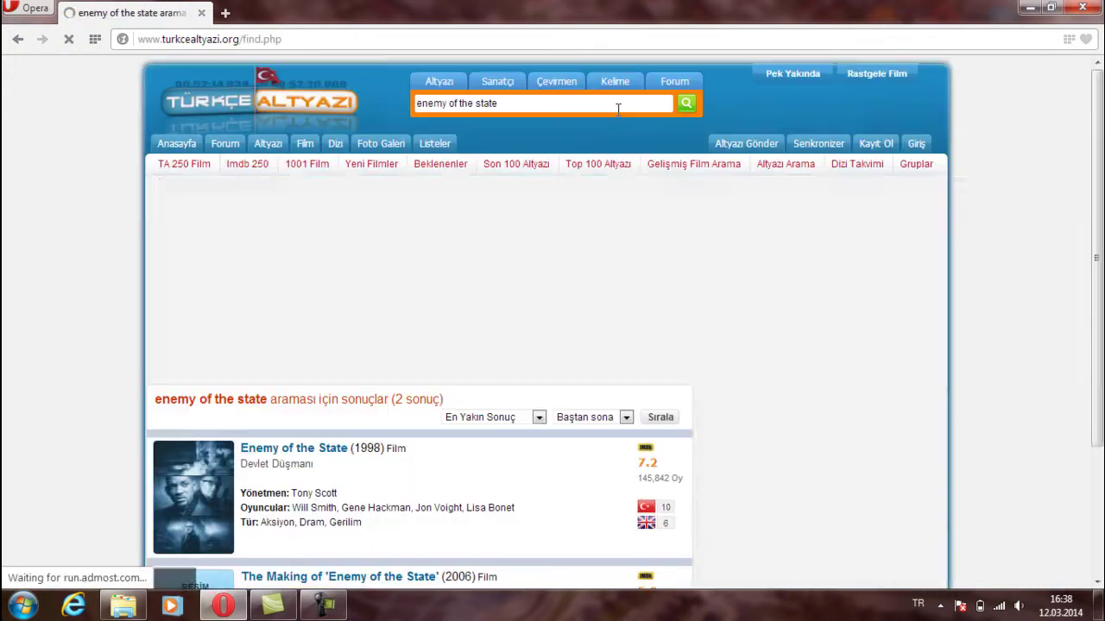
pyautogui.scroll(-1, 111, 276)
pyautogui.scroll(-2, 111, 281)
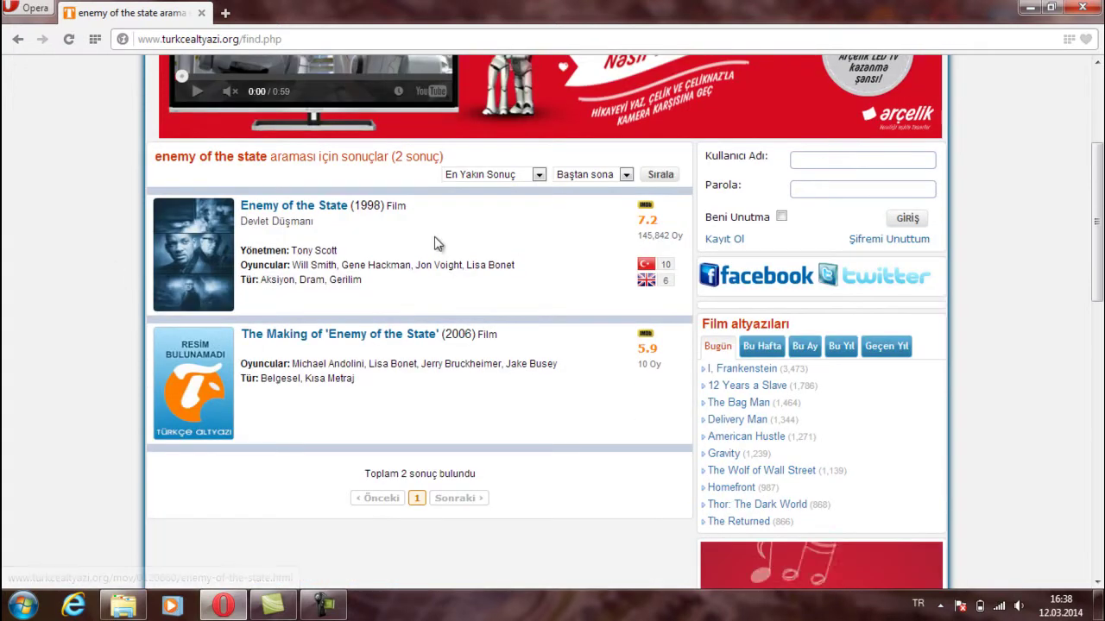
pyautogui.click(308, 211)
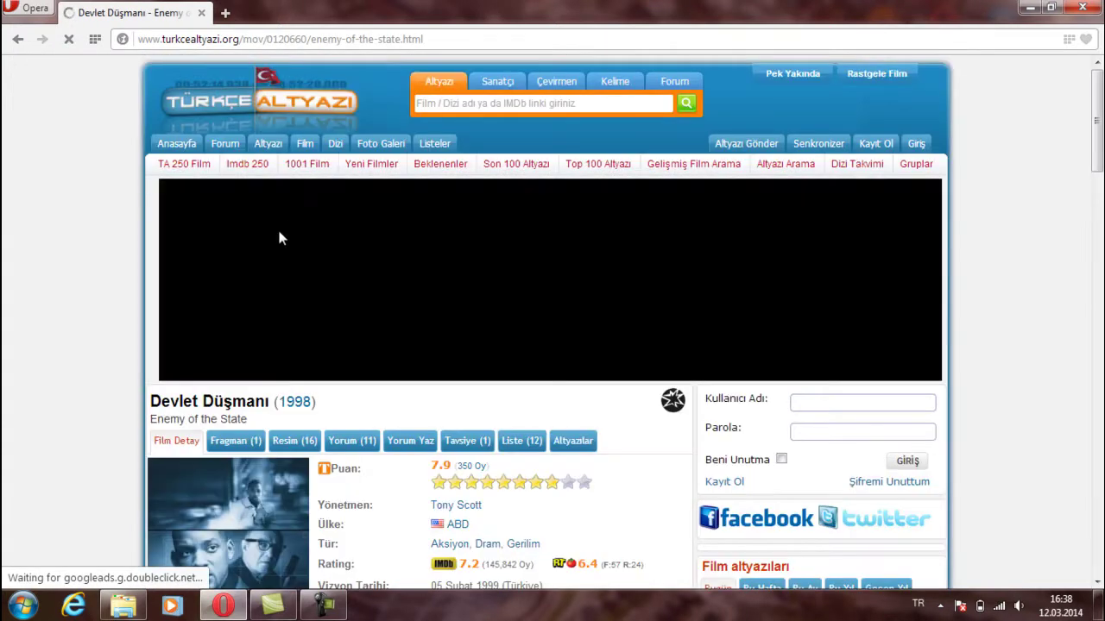
# - Open the English 1 CD BDRip D-Z0N3 subtitle from the film's subtitle list
pyautogui.scroll(-5, 244, 245)
pyautogui.scroll(-15, 188, 293)
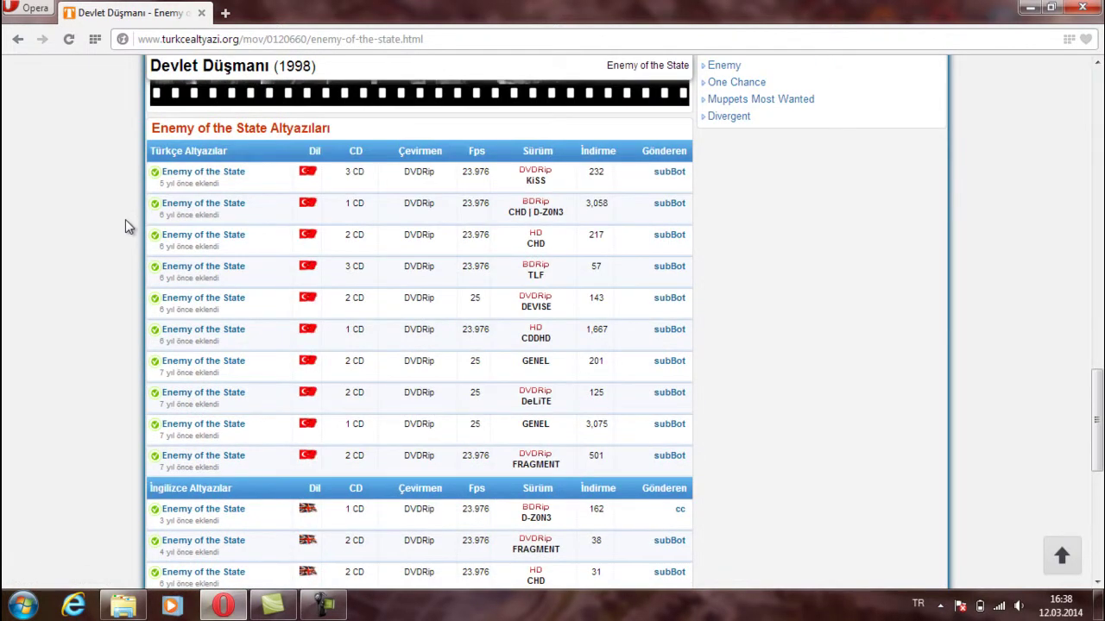
pyautogui.scroll(-3, 126, 223)
pyautogui.scroll(-2, 179, 254)
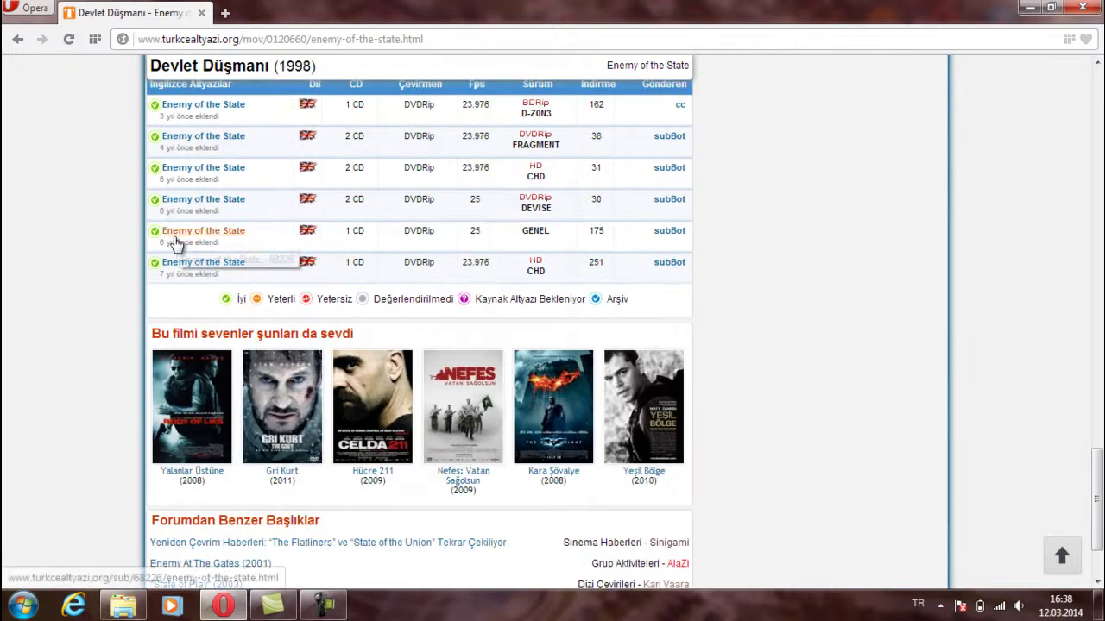
pyautogui.scroll(1, 216, 254)
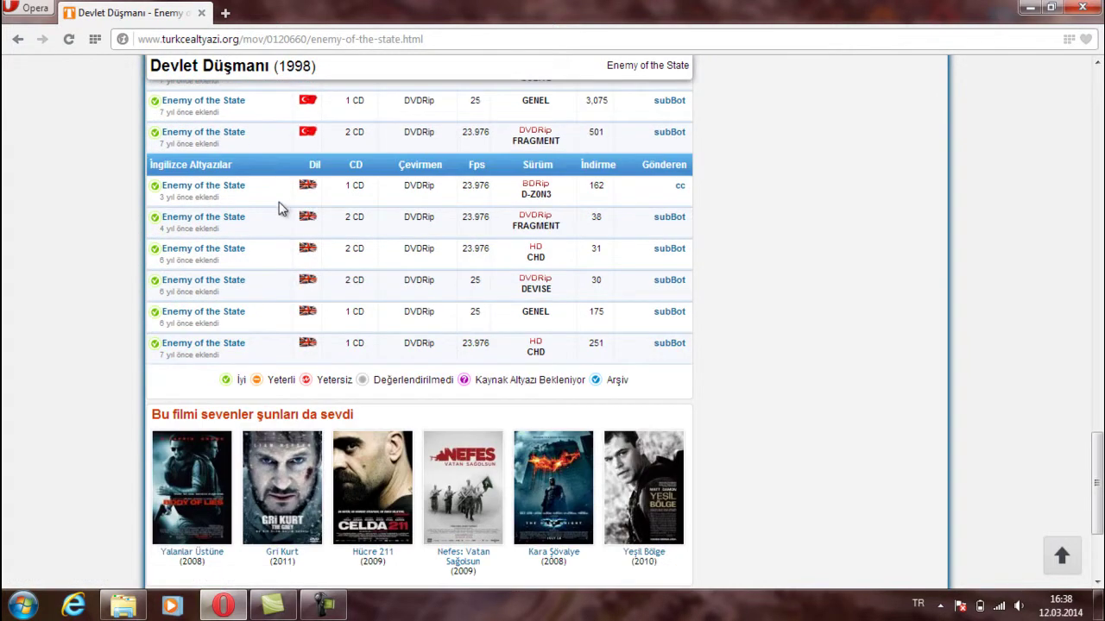
pyautogui.click(228, 193)
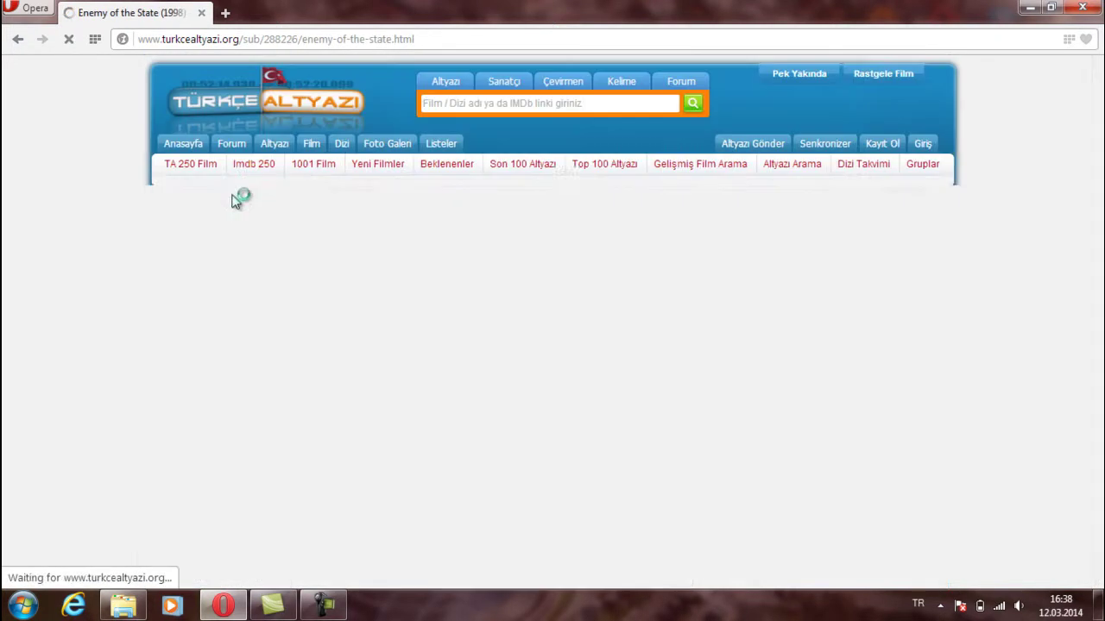
# - Download the subtitle archive, overwriting the existing file, and open the folder it is saved in
pyautogui.scroll(-2, 215, 205)
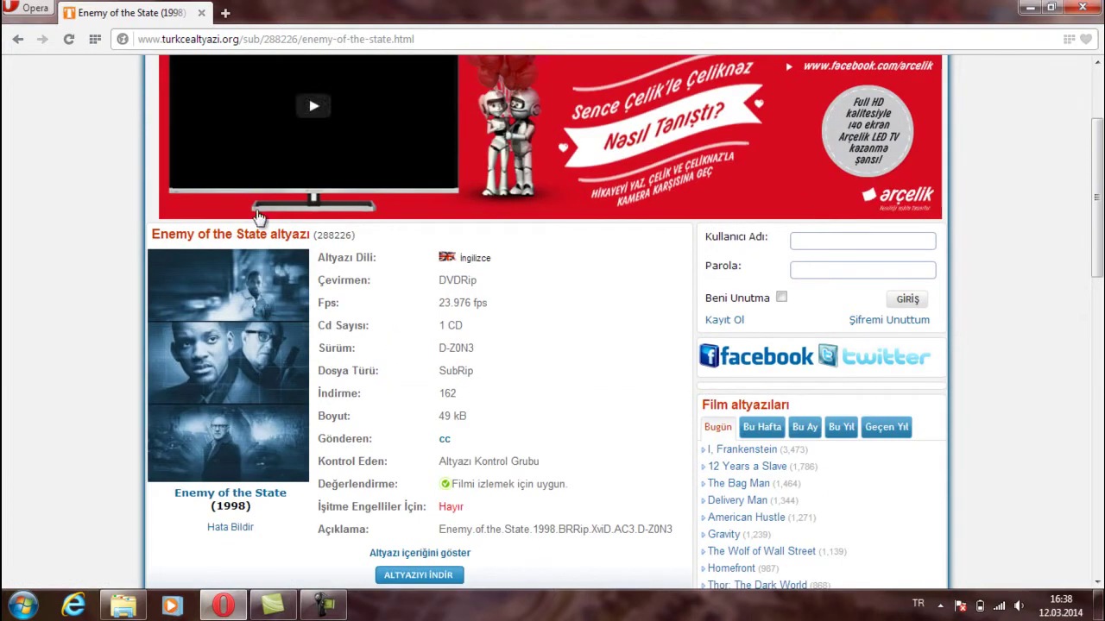
pyautogui.scroll(-2, 113, 197)
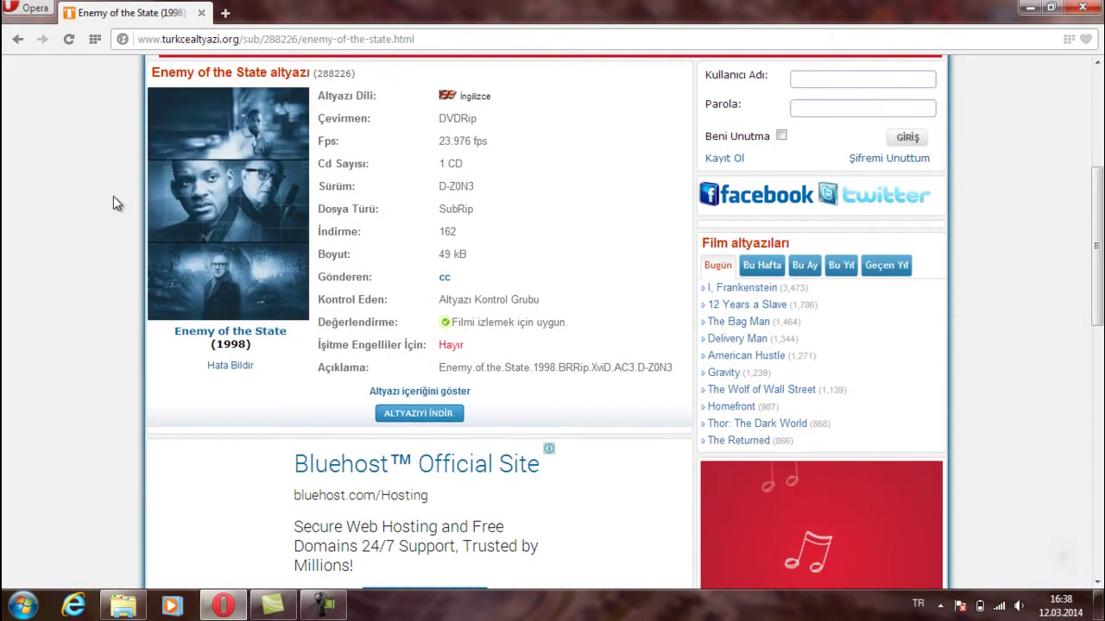
pyautogui.scroll(-1, 135, 256)
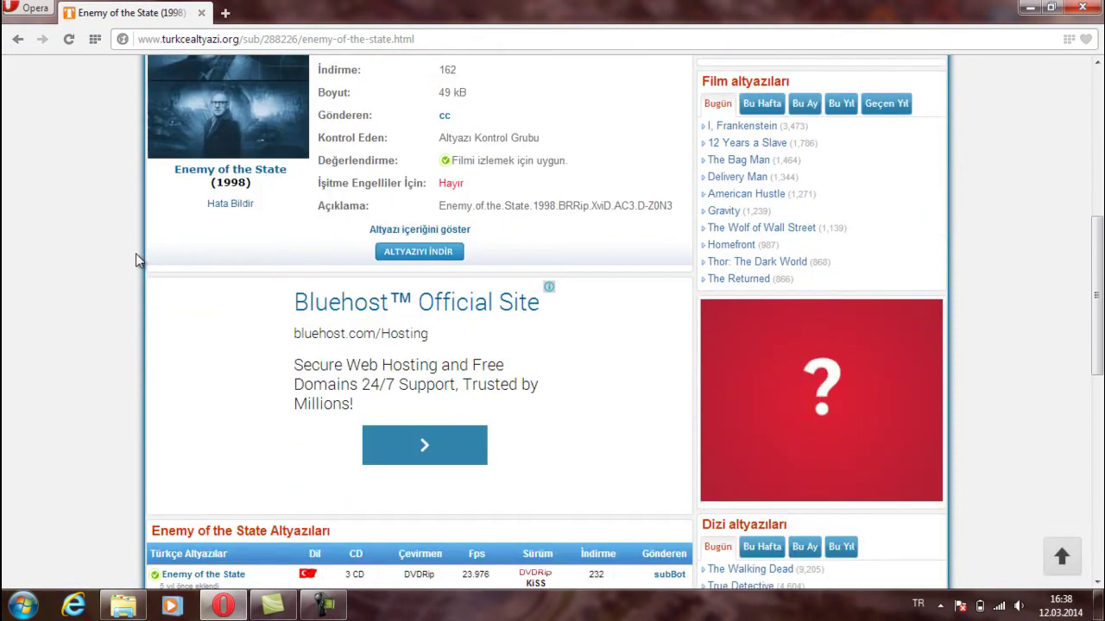
pyautogui.click(430, 261)
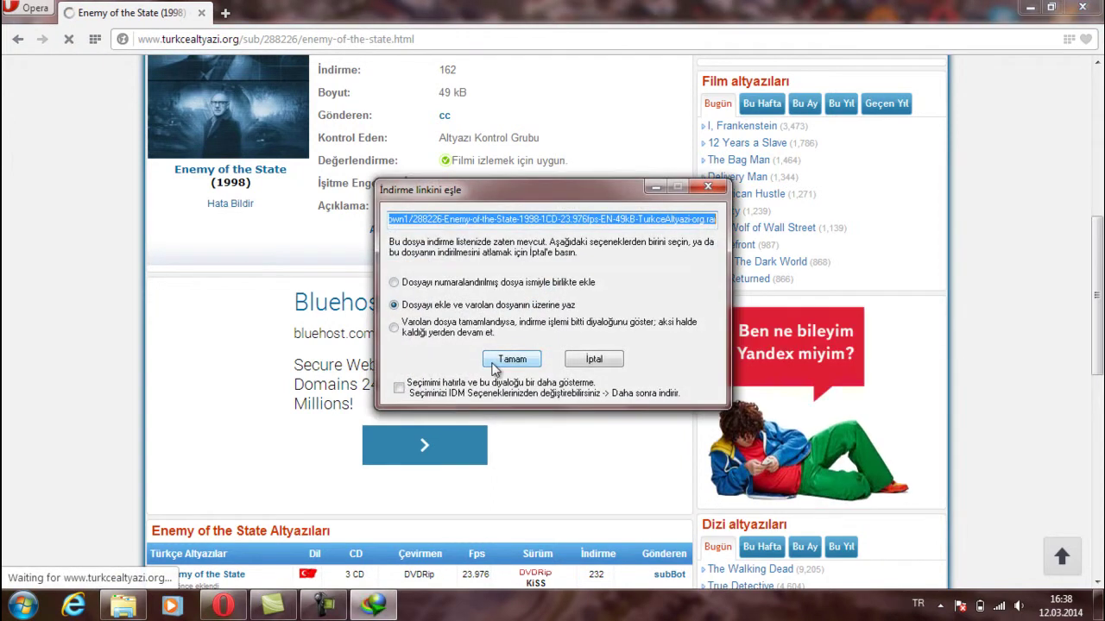
pyautogui.click(500, 361)
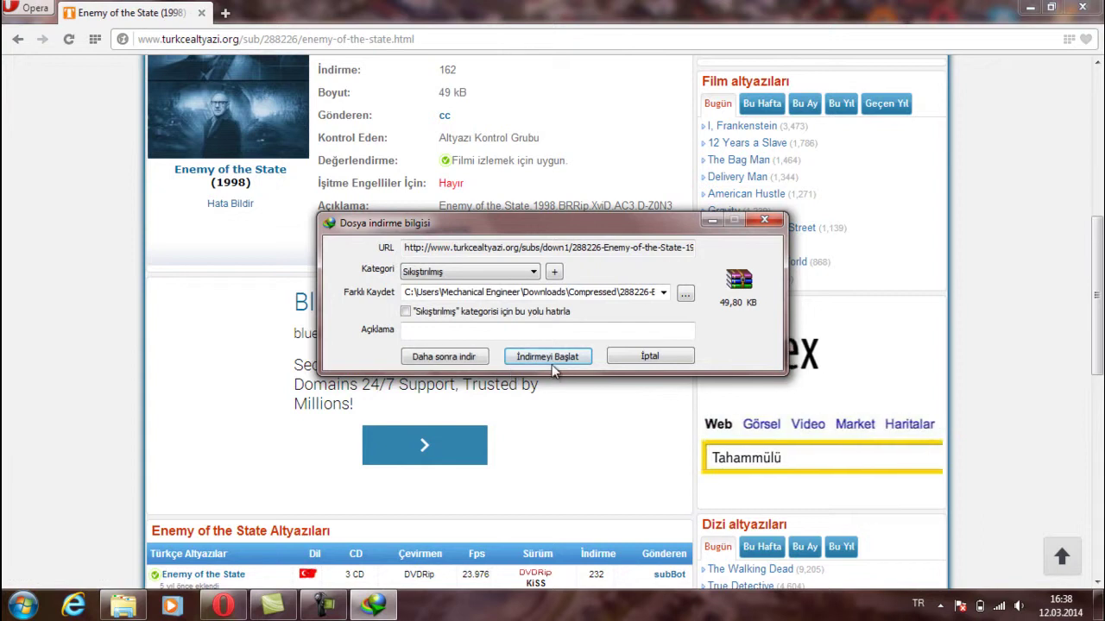
pyautogui.click(557, 352)
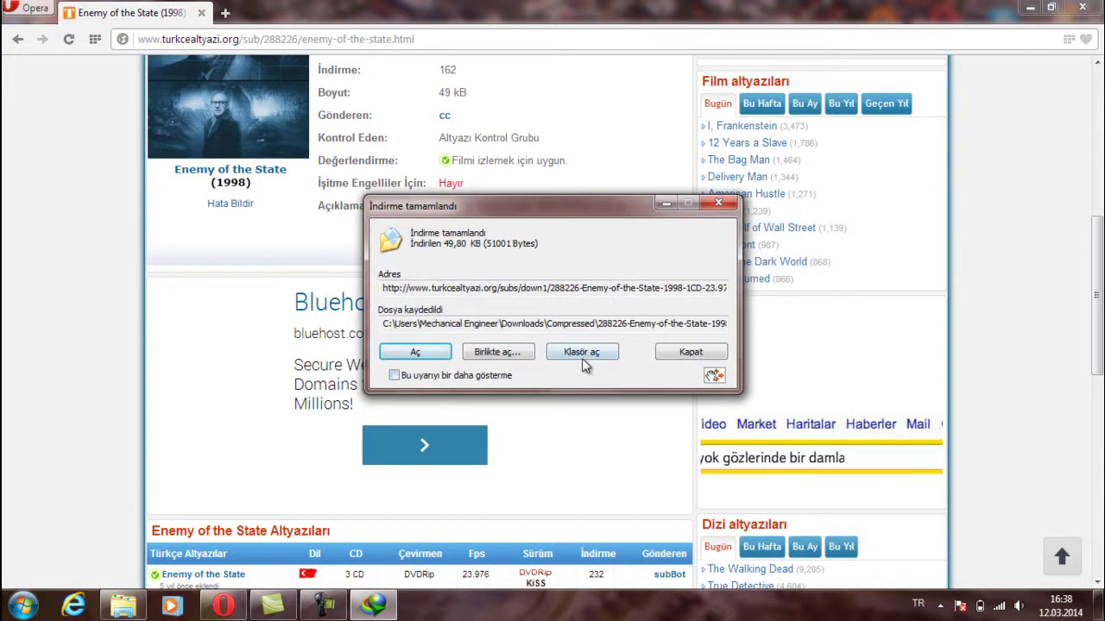
pyautogui.click(581, 352)
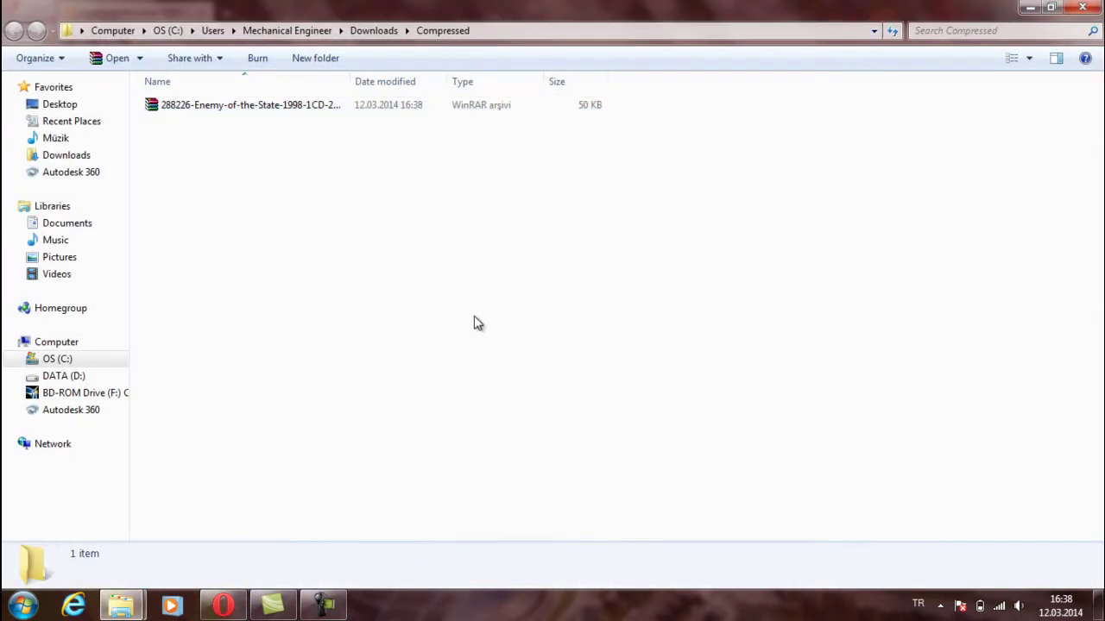
# - Extract the downloaded Enemy of the State WinRAR archive into the Compressed folder
pyautogui.click(478, 323)
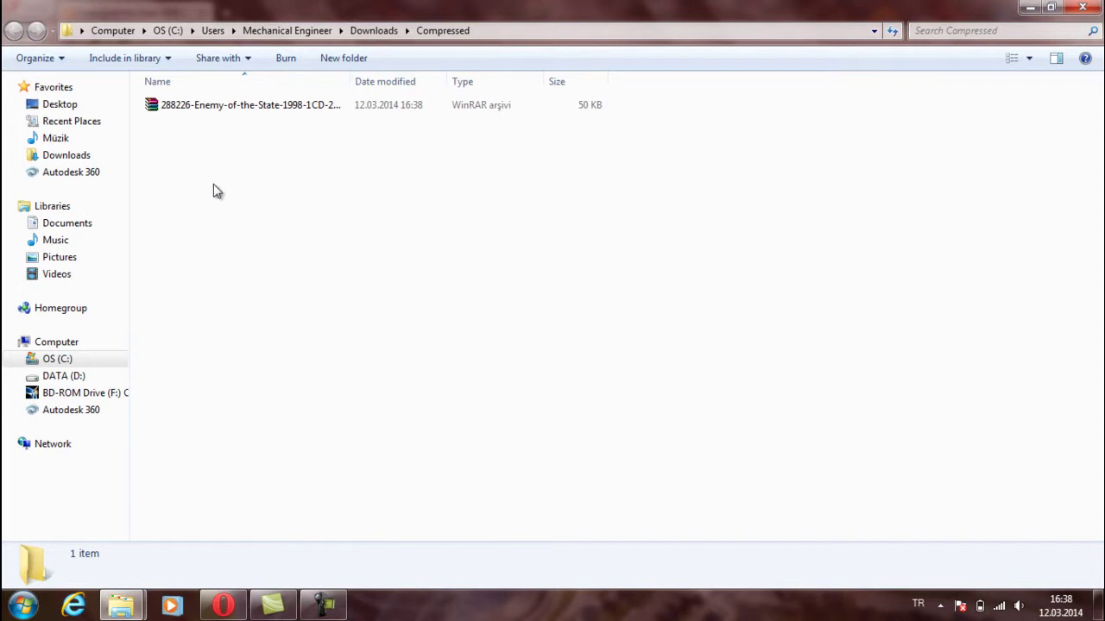
pyautogui.rightClick(217, 106)
pyautogui.click(254, 152)
pyautogui.click(281, 322)
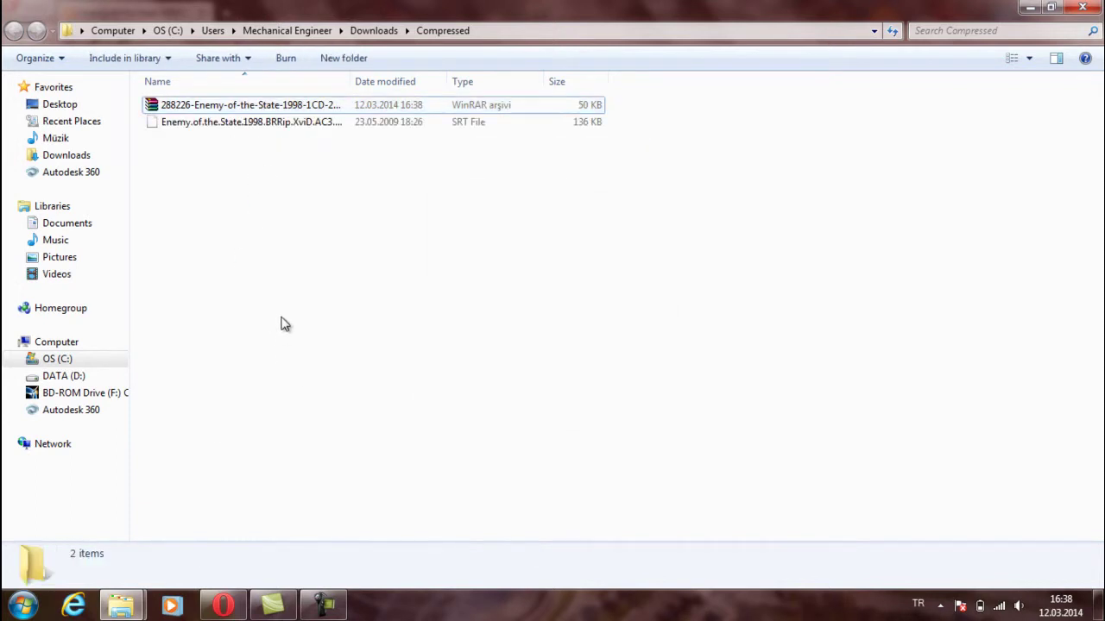
# - Play the Enemy of the State MP4 from its movie folder, shrink the player window to about 879 x 450, and pause playback
pyautogui.moveTo(121, 604)
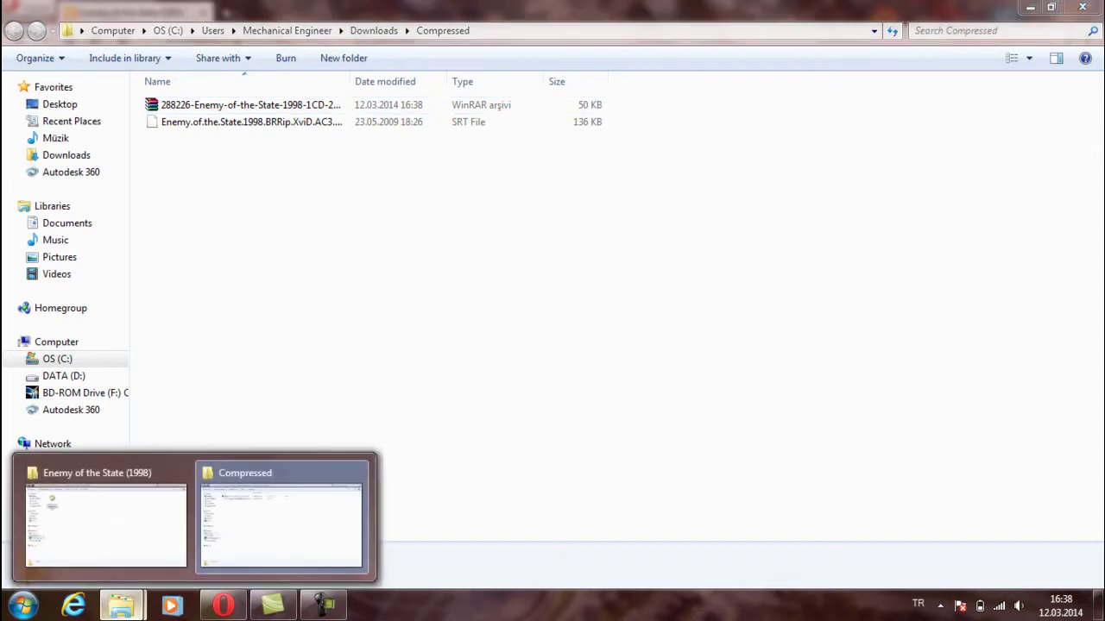
pyautogui.click(146, 506)
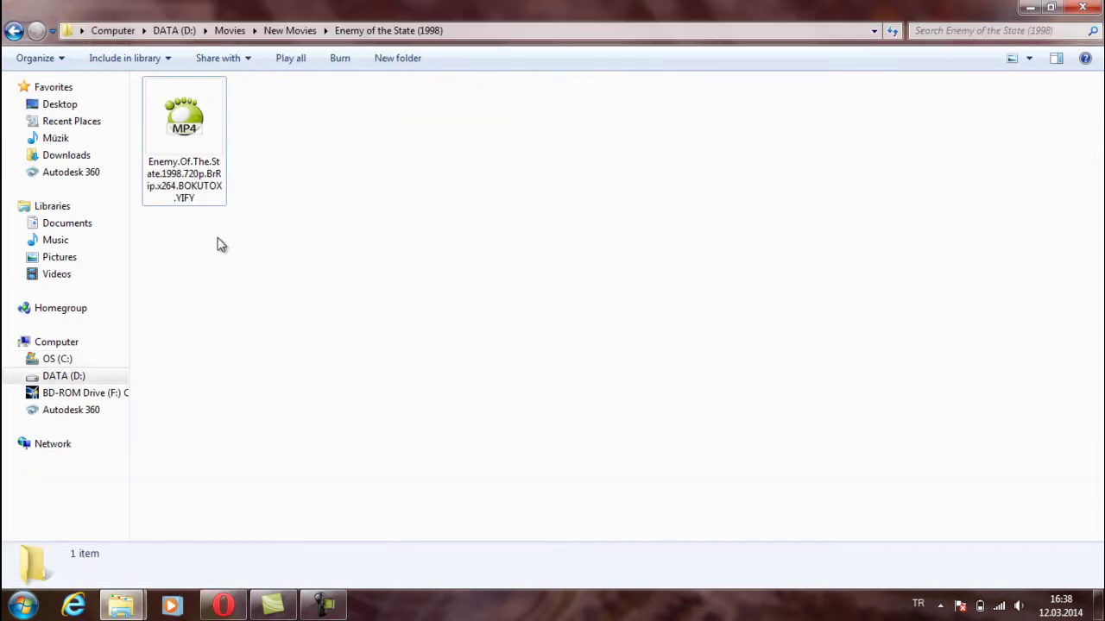
pyautogui.doubleClick(188, 145)
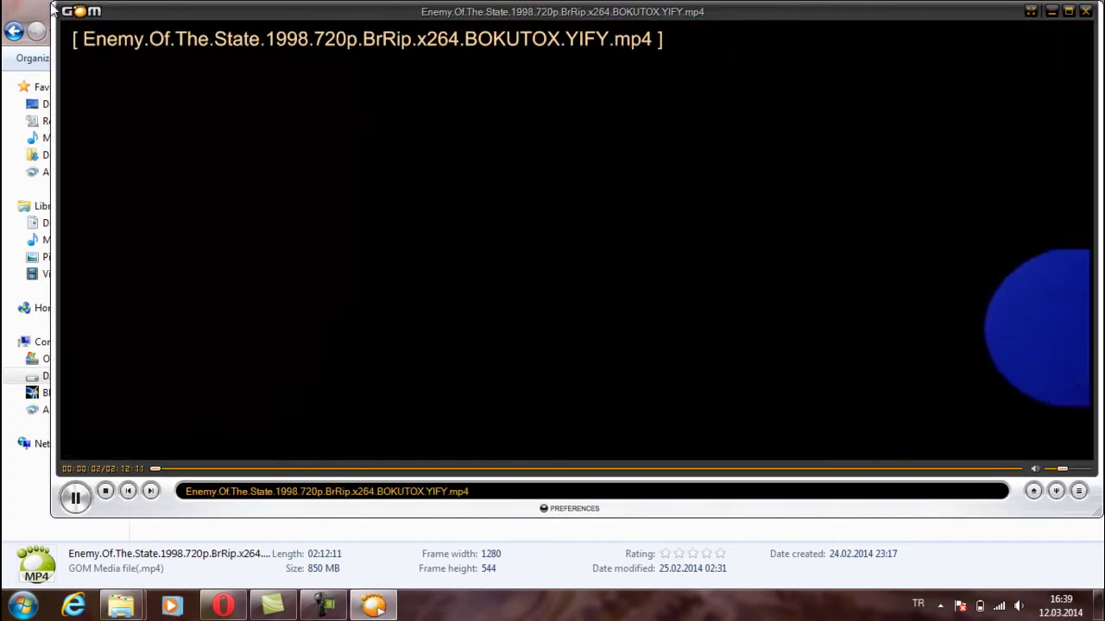
pyautogui.moveTo(54, 5); pyautogui.dragTo(374, 77)
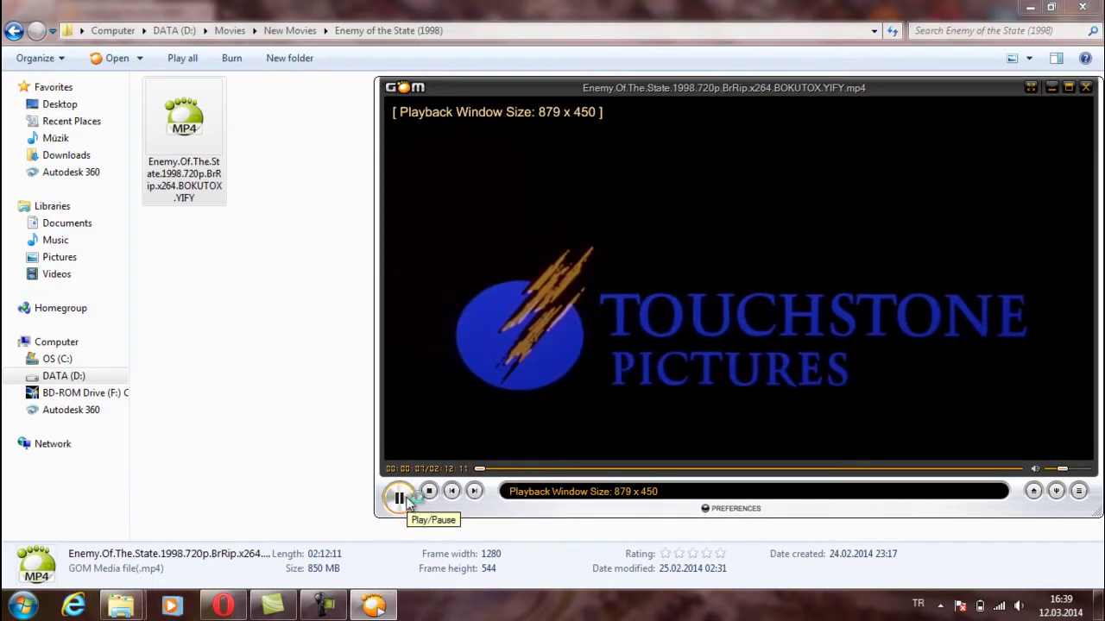
pyautogui.click(406, 499)
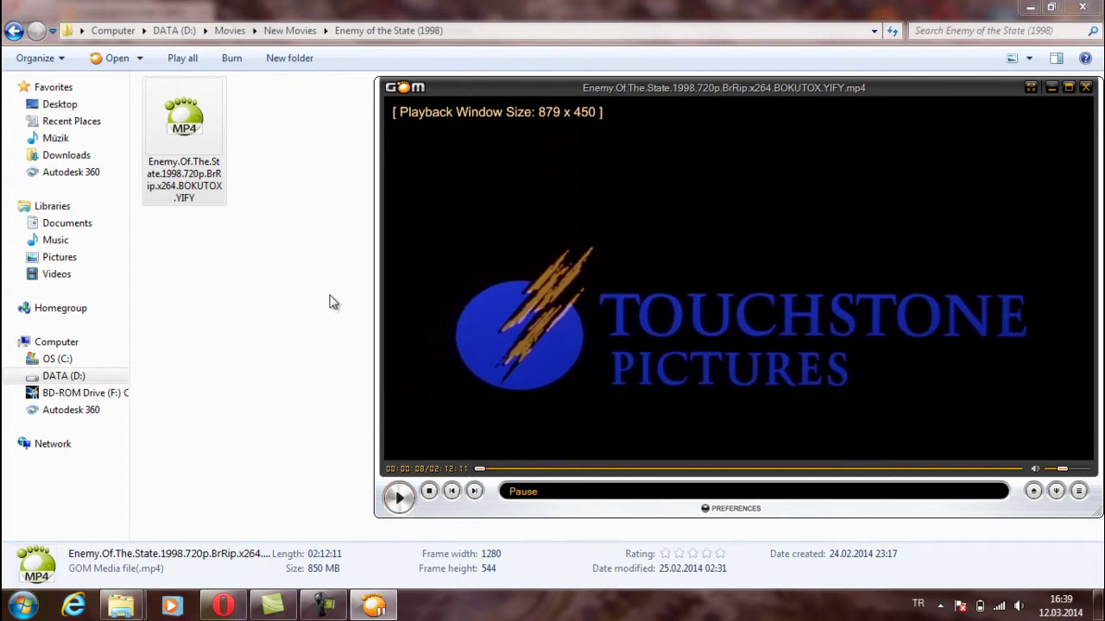
# - Load the extracted SRT file from the Compressed folder into the paused movie in GOM Player and resume playback
pyautogui.moveTo(121, 606)
pyautogui.click(239, 544)
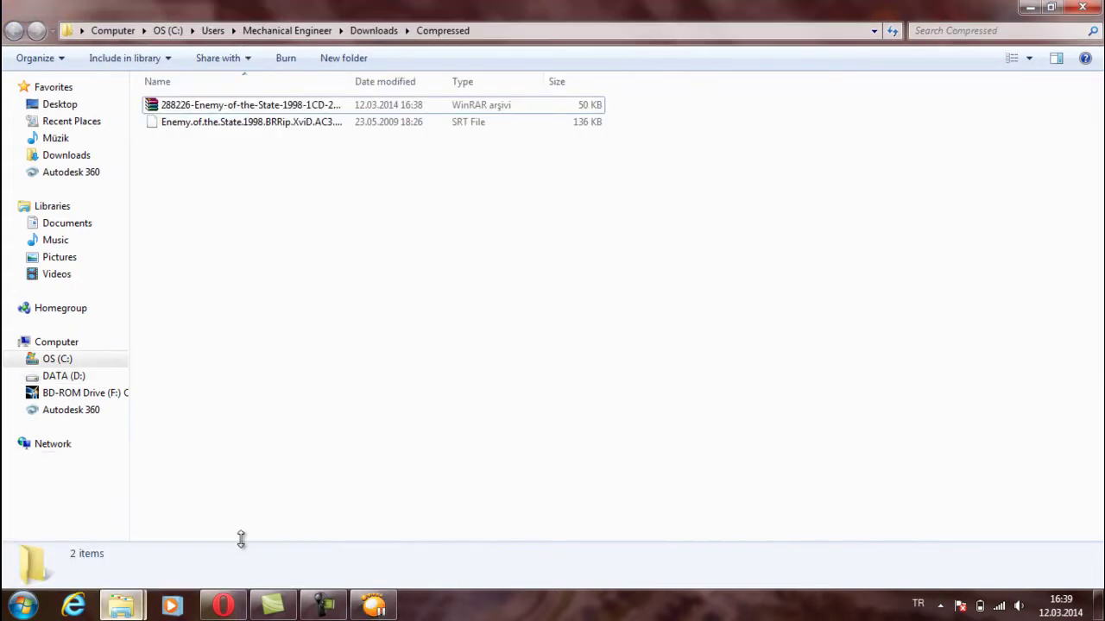
pyautogui.moveTo(211, 123); pyautogui.dragTo(584, 304)
pyautogui.click(399, 496)
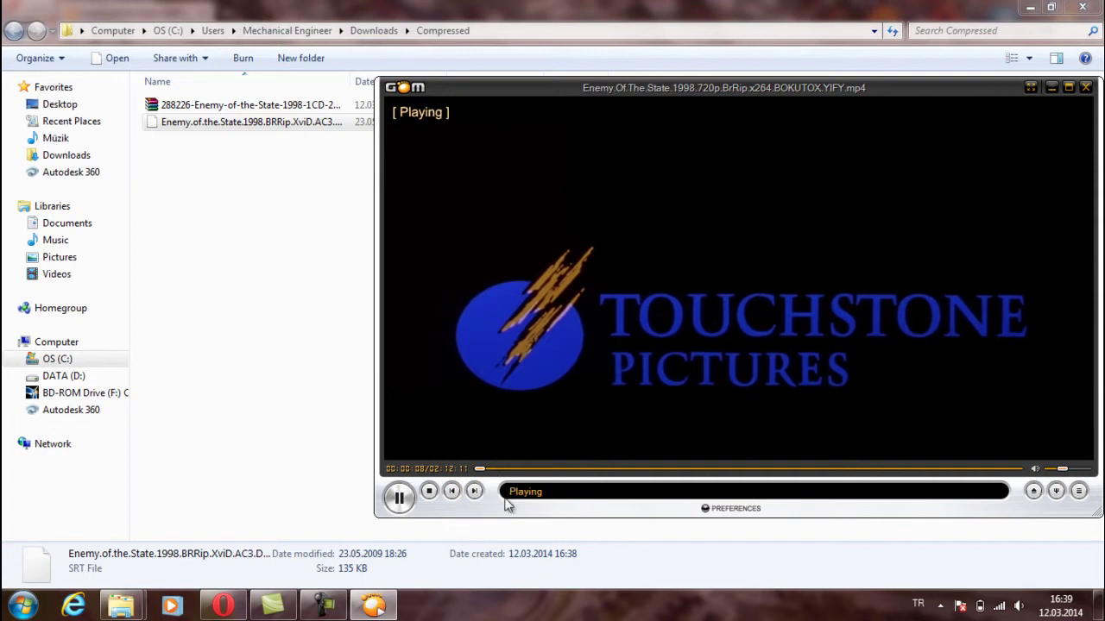
# - Seek the movie to about 00:19:47, lower the volume to 0%, and pause playback on a subtitled scene
pyautogui.moveTo(535, 479); pyautogui.dragTo(562, 477)
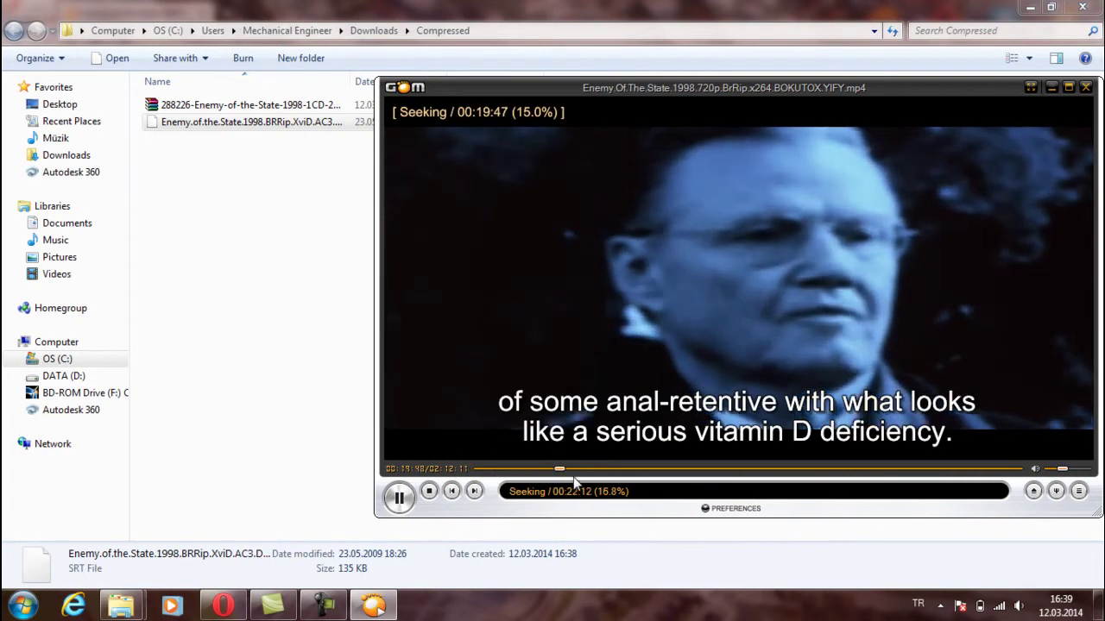
pyautogui.scroll(-8, 544, 364)
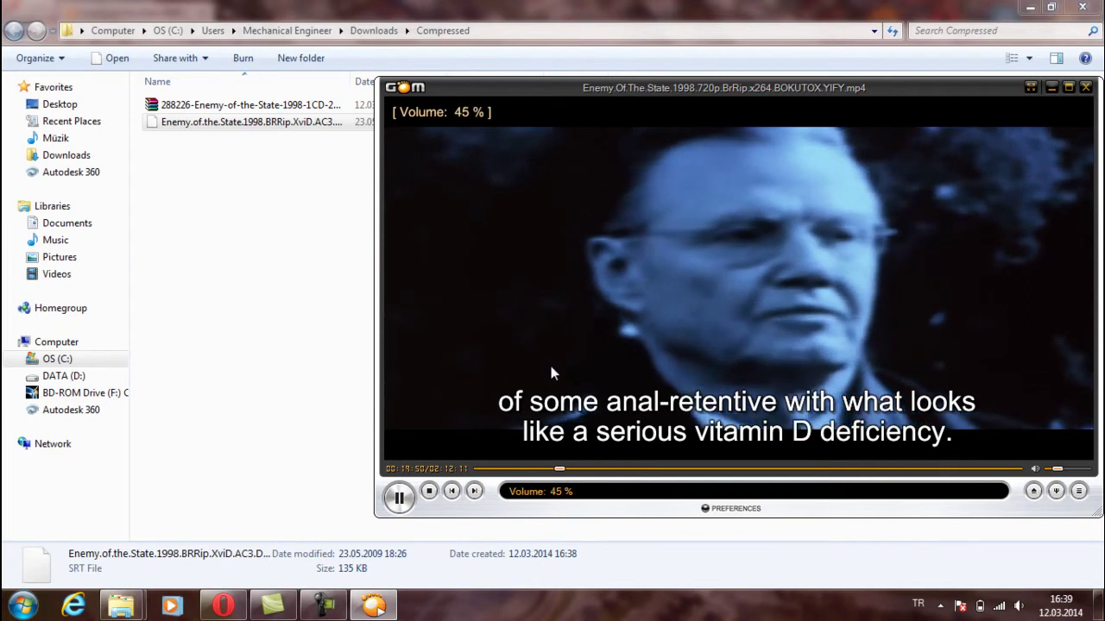
pyautogui.scroll(-2, 576, 380)
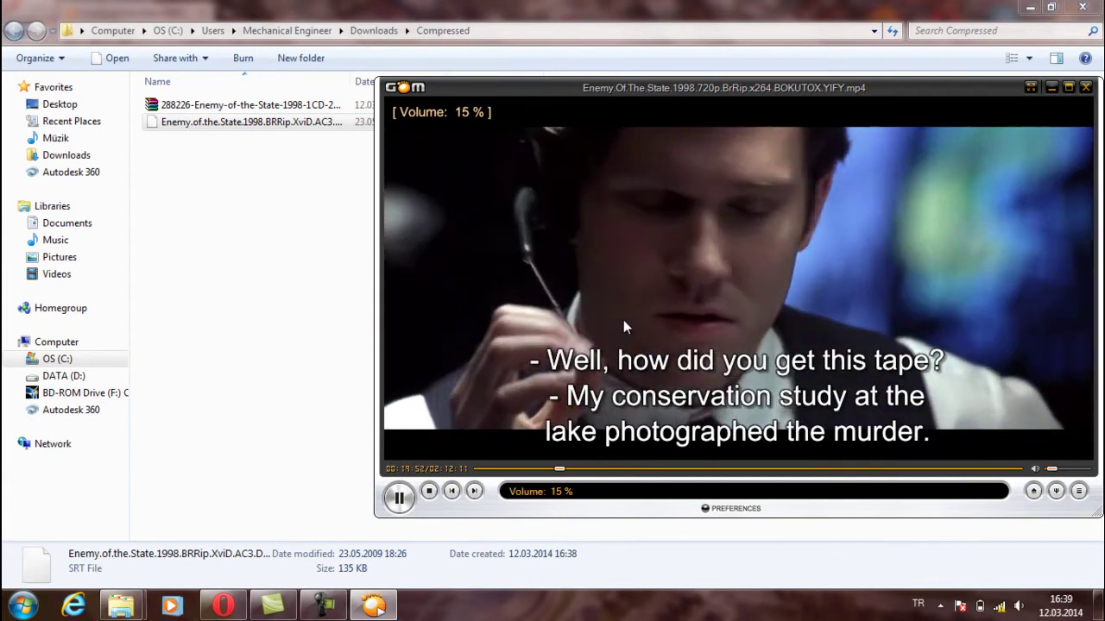
pyautogui.scroll(-3, 608, 406)
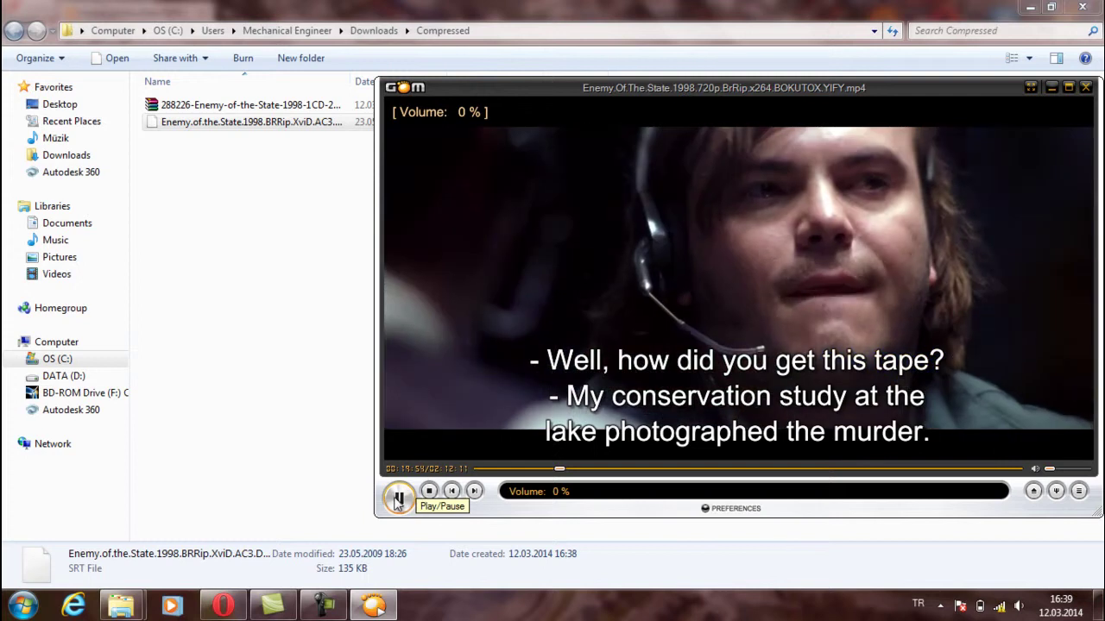
pyautogui.click(402, 499)
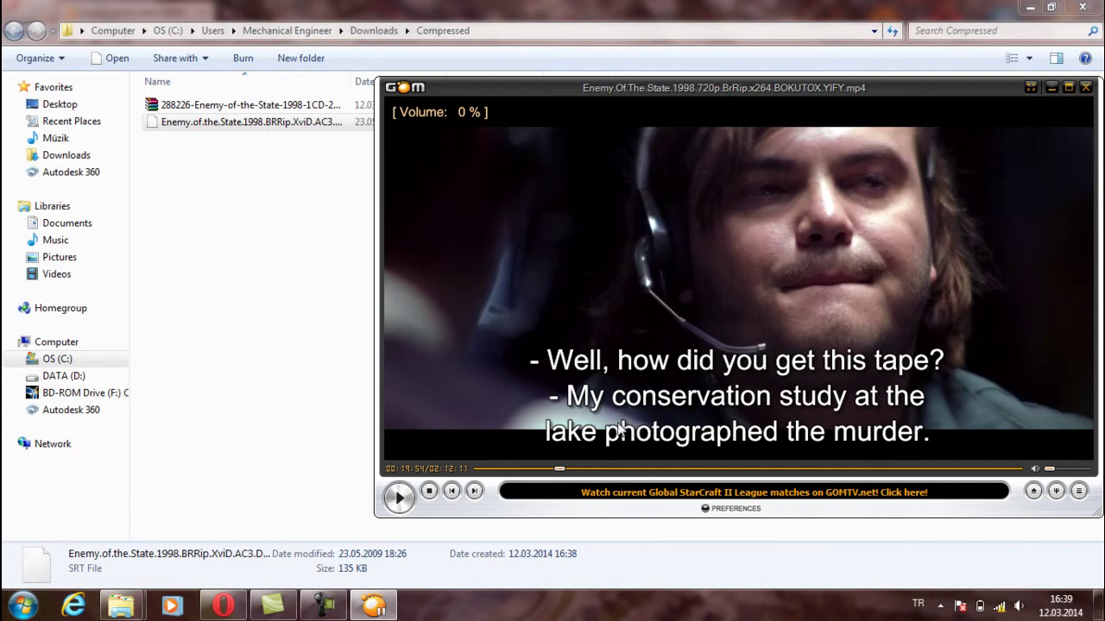
# - Play the subtitled scene briefly, pause it at about 00:19:58, and bring up the player's subtitle options
pyautogui.click(399, 497)
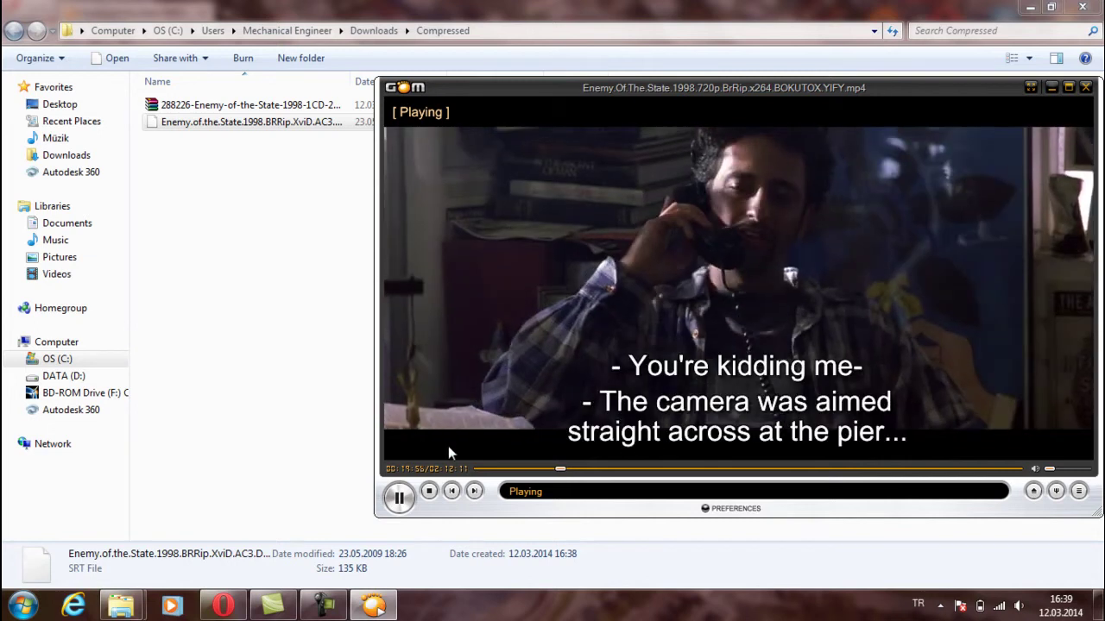
pyautogui.click(404, 496)
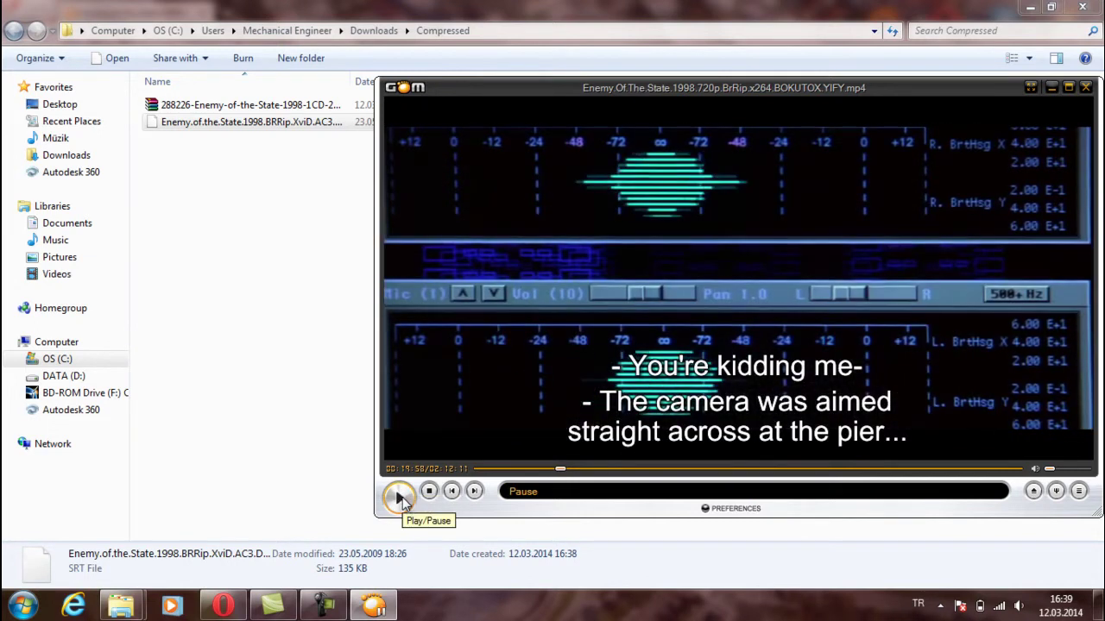
pyautogui.rightClick(525, 191)
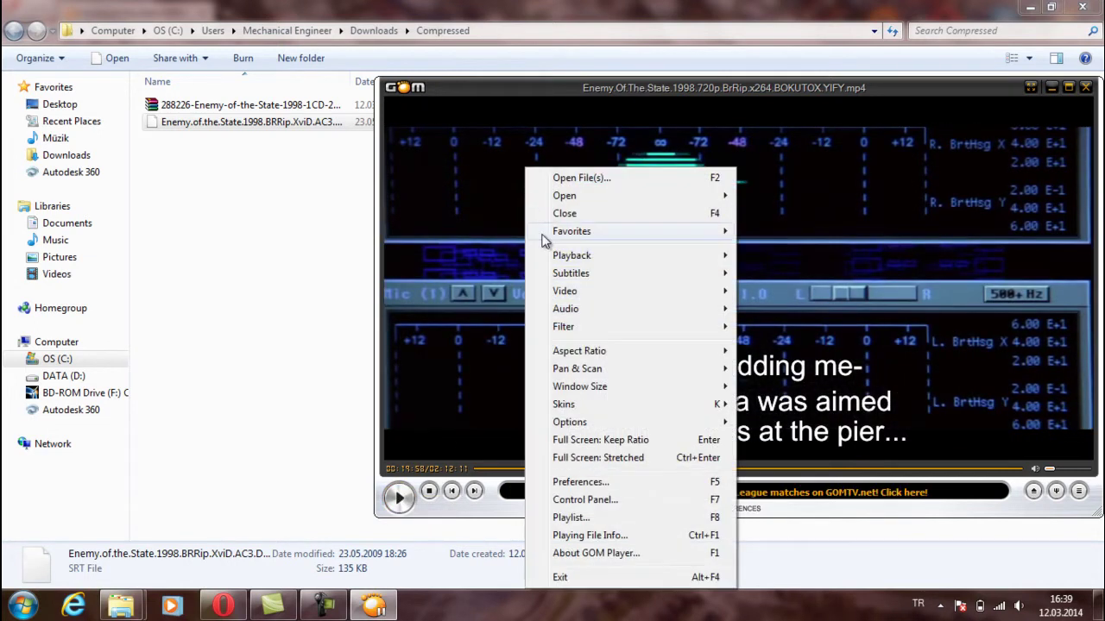
pyautogui.moveTo(566, 274)
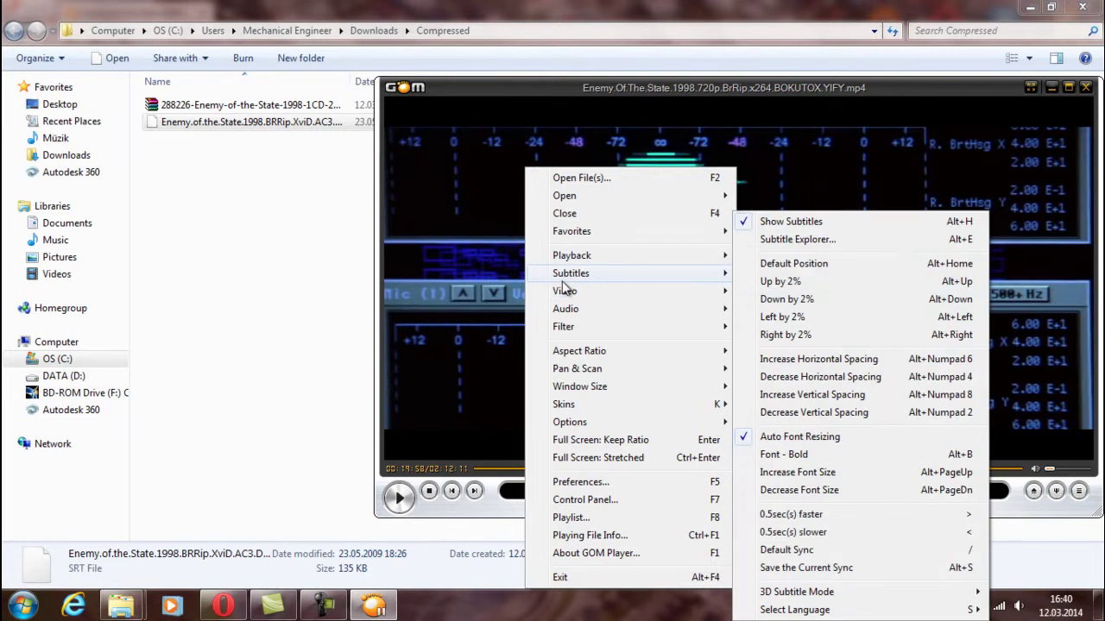